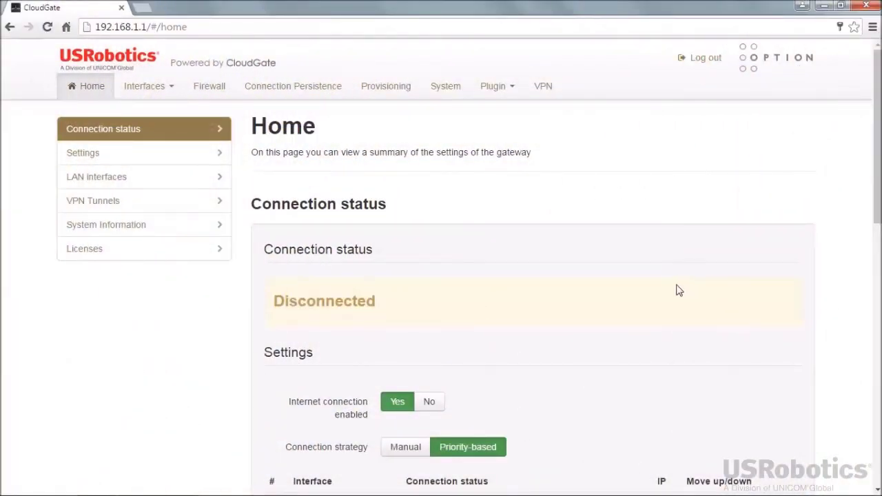
Step: Change the firewall's default LAN -> WAN policy from Accept to Reject and save the change
left_click(211, 91)
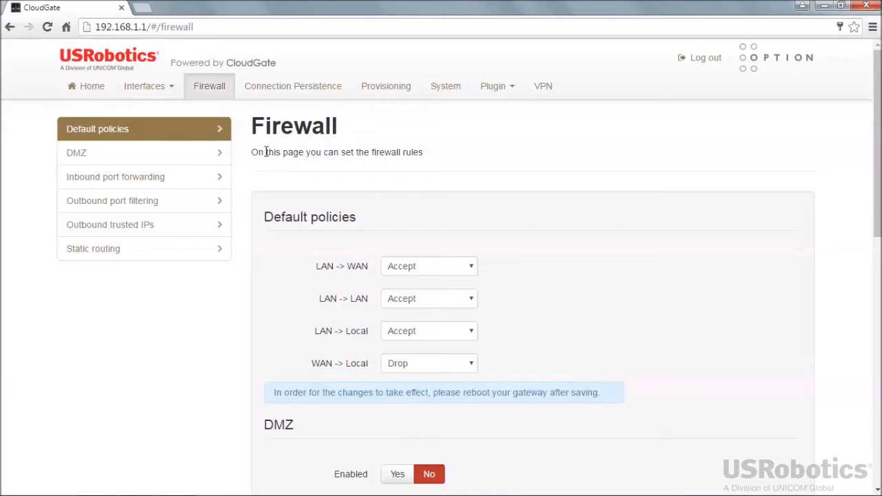
left_click(426, 275)
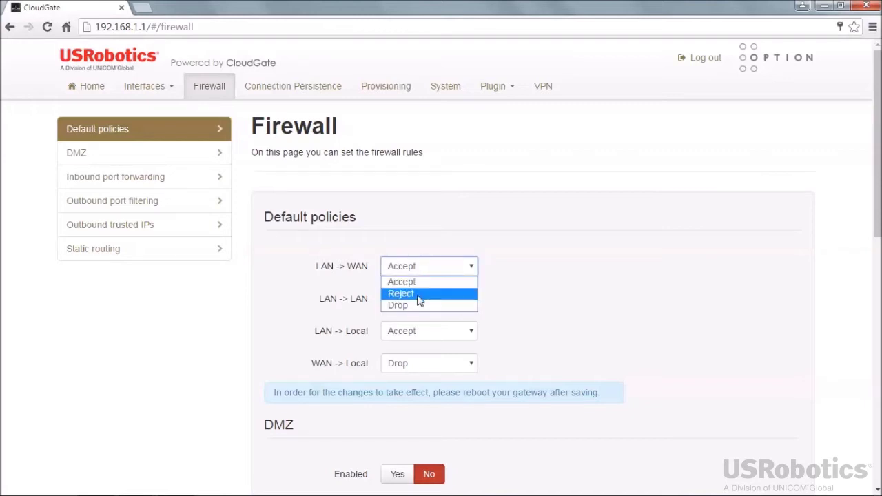
left_click(418, 294)
left_click_drag(877, 191, 876, 380)
left_click(761, 412)
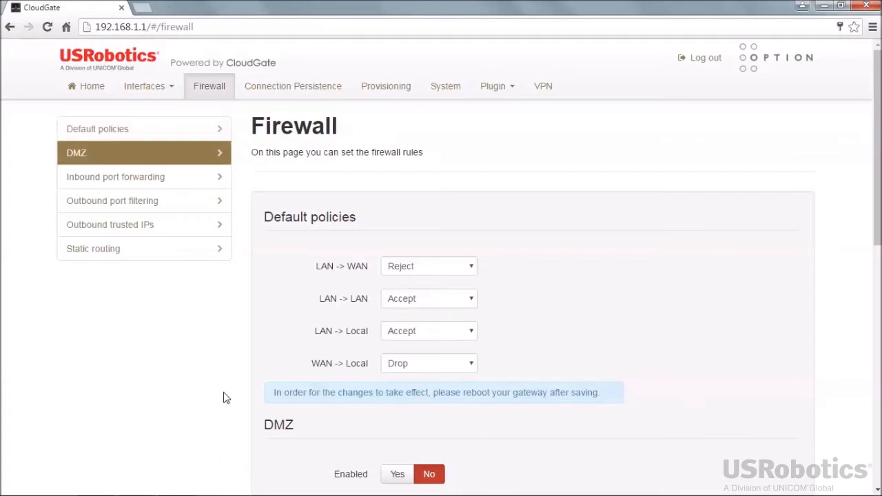
Step: Reboot the gateway from the System reboot section and confirm the reboot
left_click(451, 87)
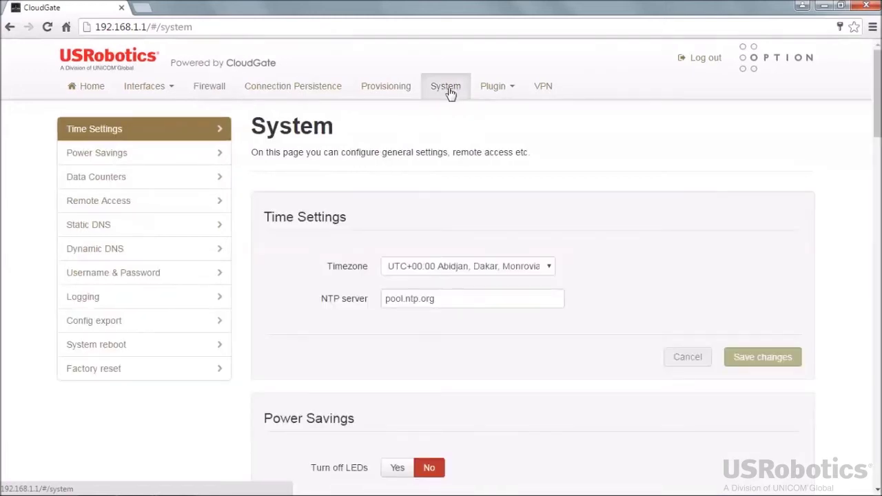
left_click(105, 352)
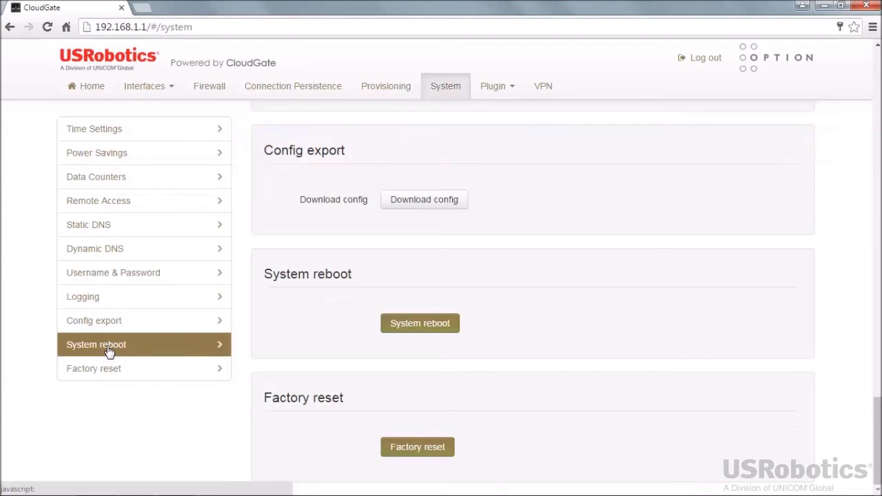
left_click(407, 328)
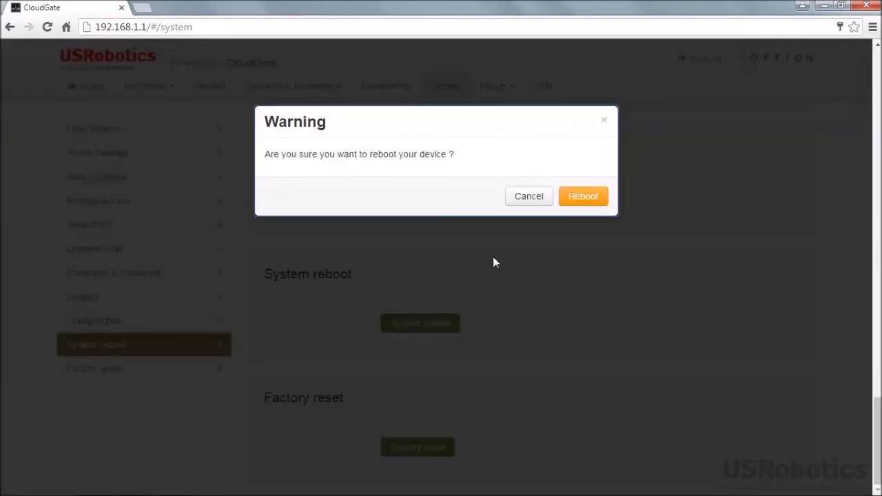
left_click(579, 199)
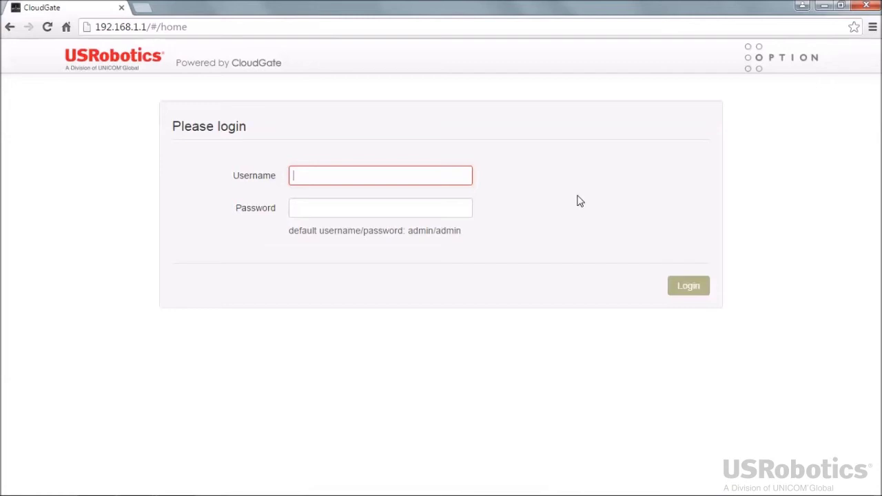
Step: Log back in with the administrator username and password
type("admin")
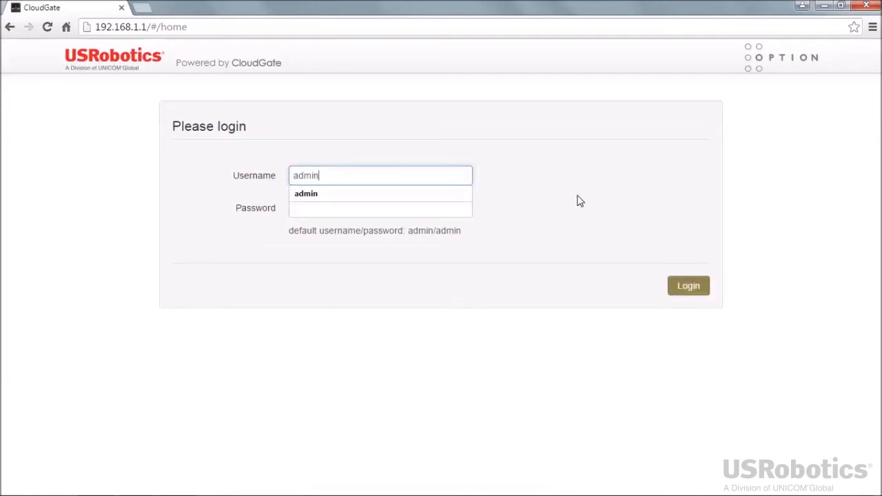
key("Tab")
type("admin")
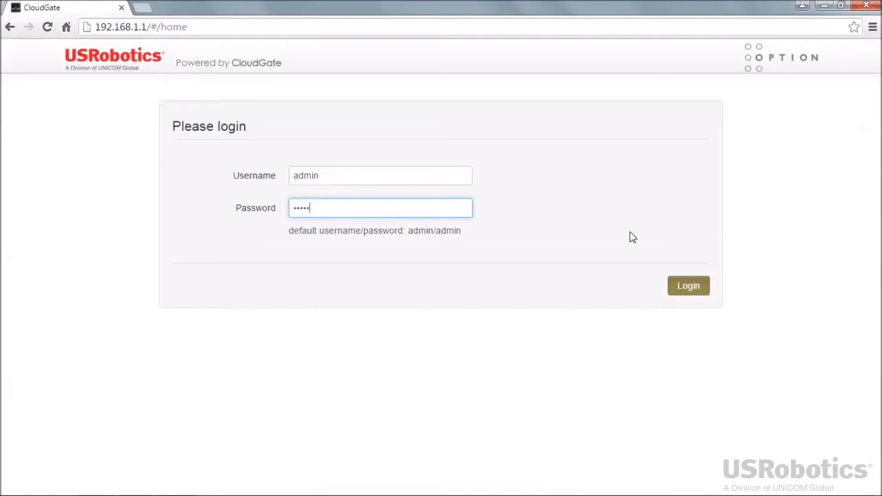
left_click(681, 288)
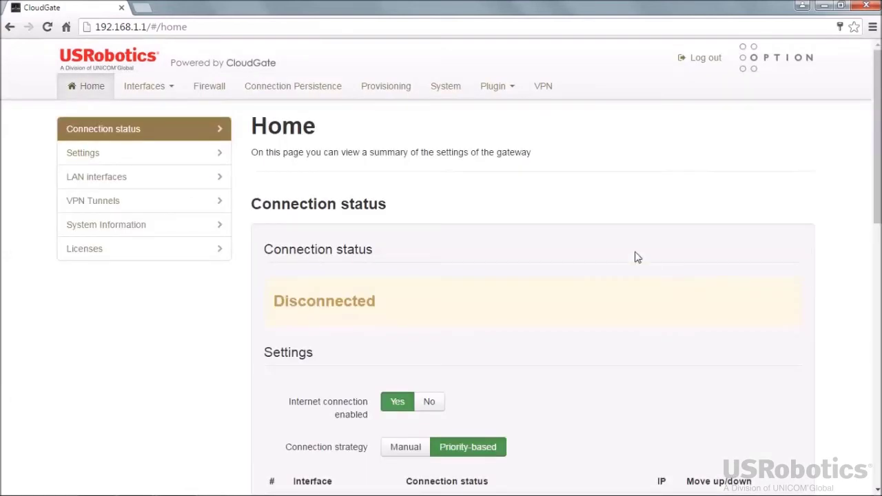
Step: Set Enable automatic provisioning to No in Provisioning settings and save it
left_click(377, 92)
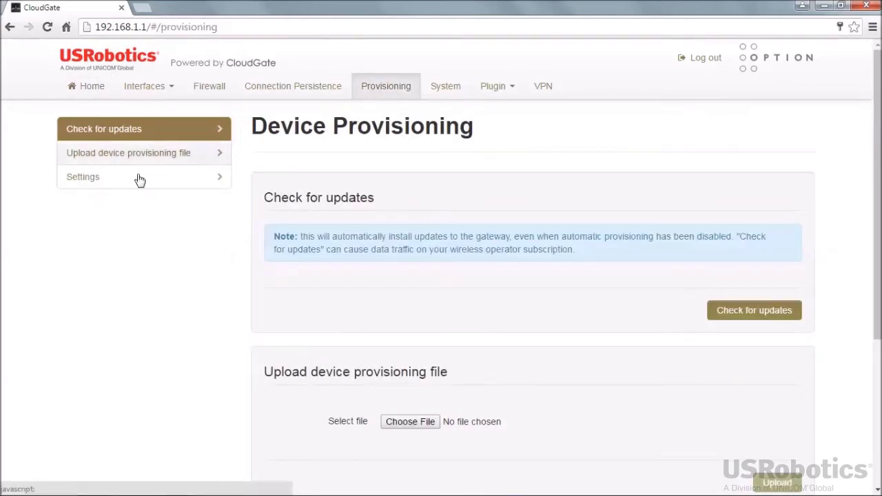
left_click(89, 187)
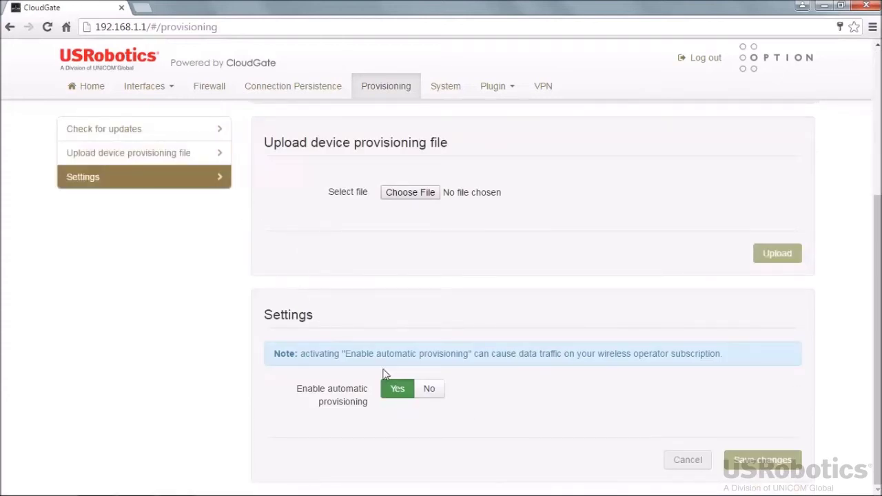
left_click(429, 391)
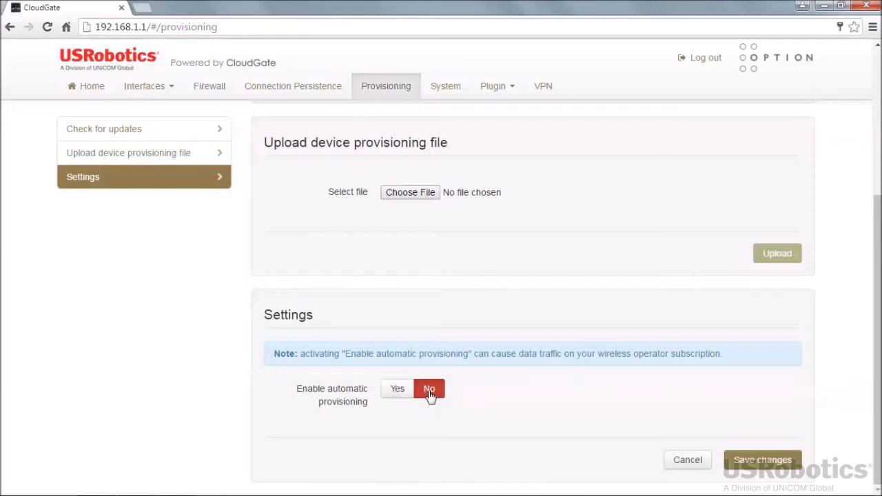
left_click(769, 468)
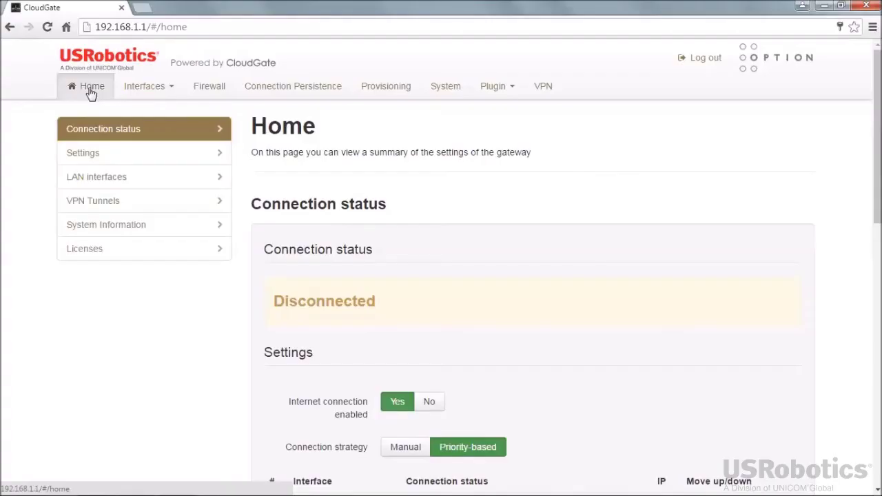
Step: Change the 3G Connection's radio firmware selection from Verizon Wireless to AT&T and save
left_click(144, 89)
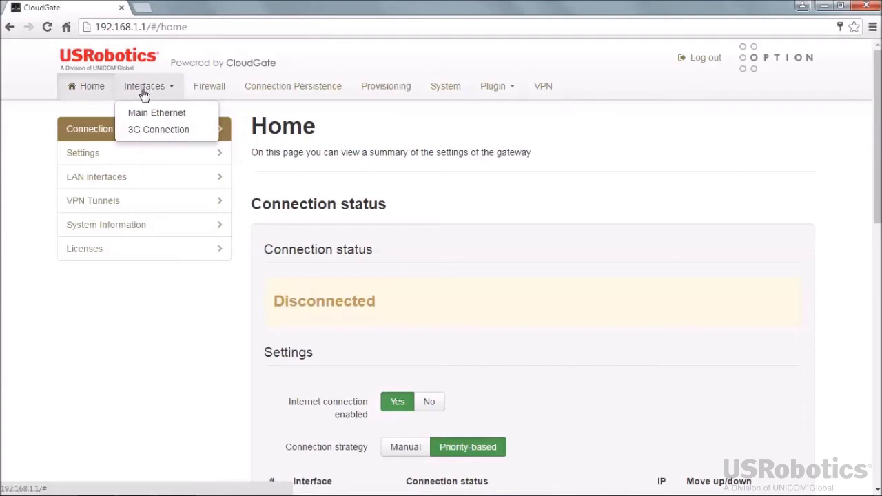
left_click(151, 131)
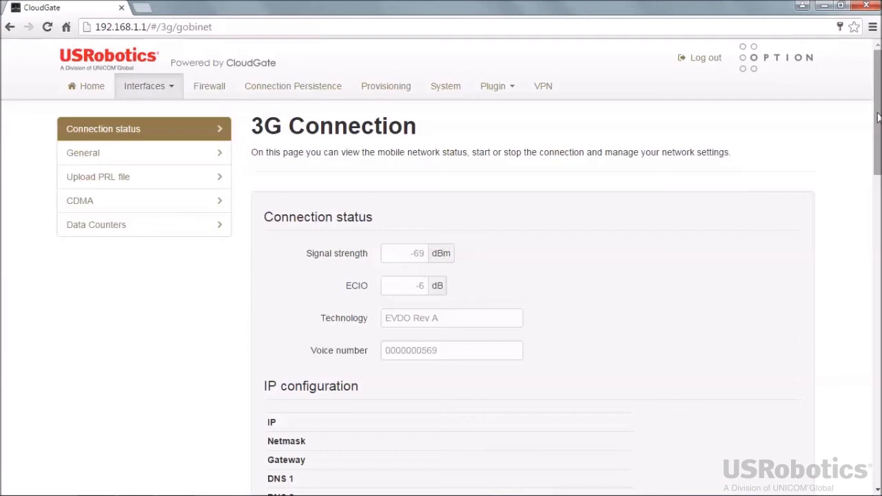
scroll(878, 117, "down", 1)
scroll(878, 118, "down", 5)
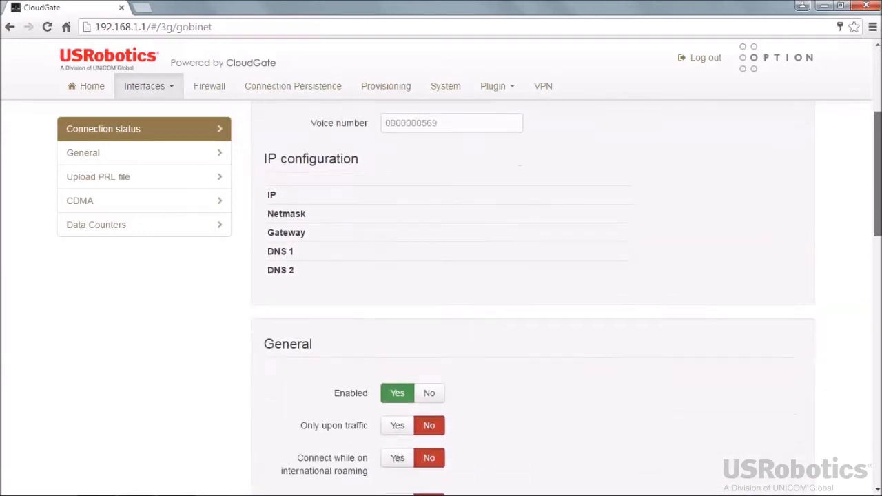
scroll(532, 297, "down", 5)
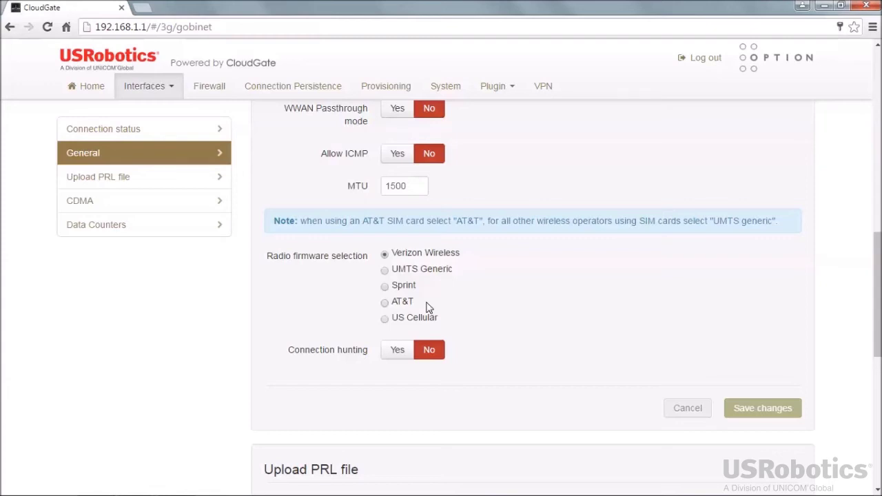
left_click(385, 305)
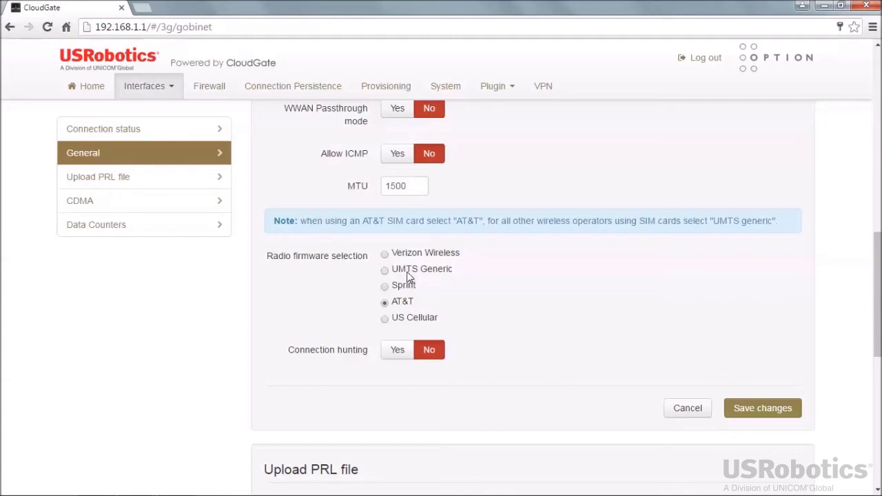
left_click(764, 409)
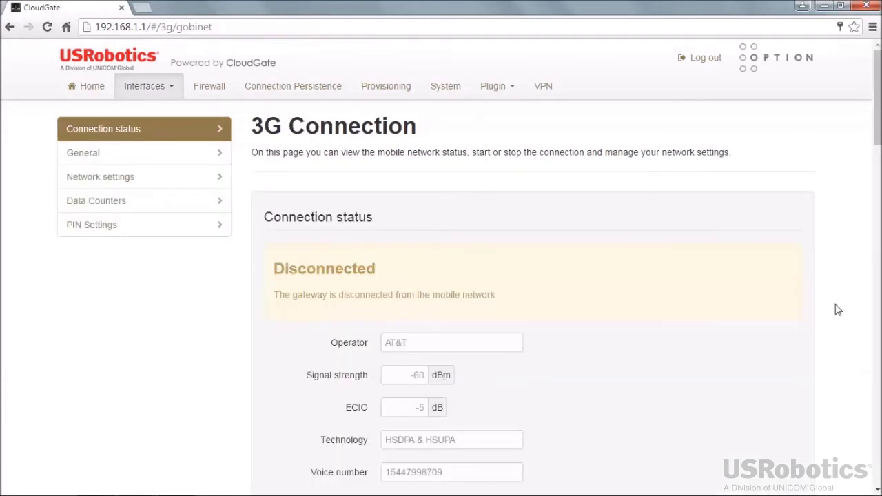
Step: Replace the APN 'broadband' with 'a105.2way.net' in the 3G Network settings
left_click(101, 182)
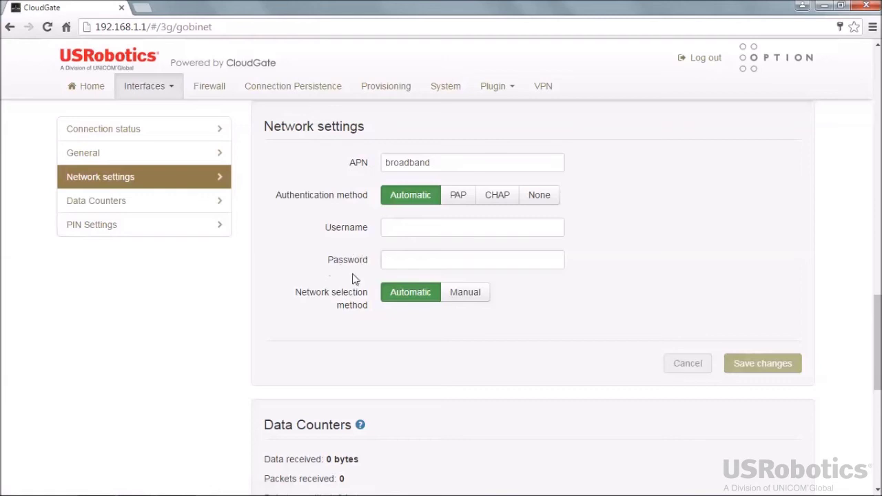
double_click(438, 164)
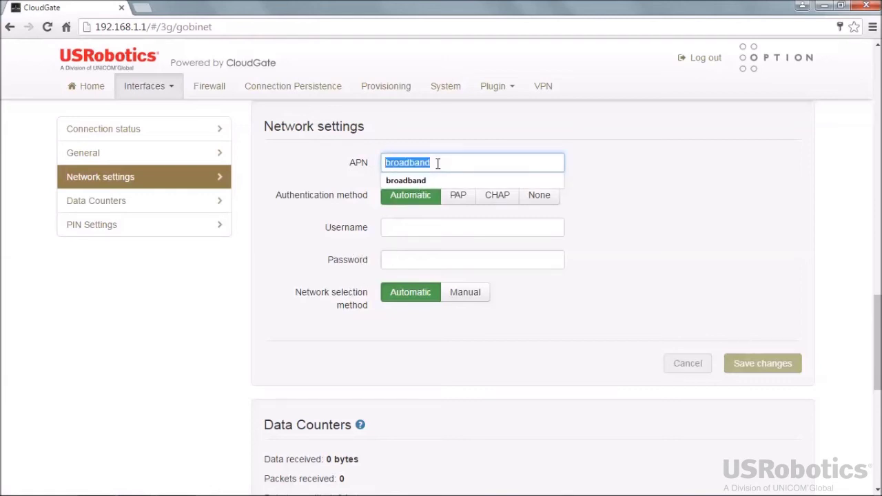
type("a105.2way.net")
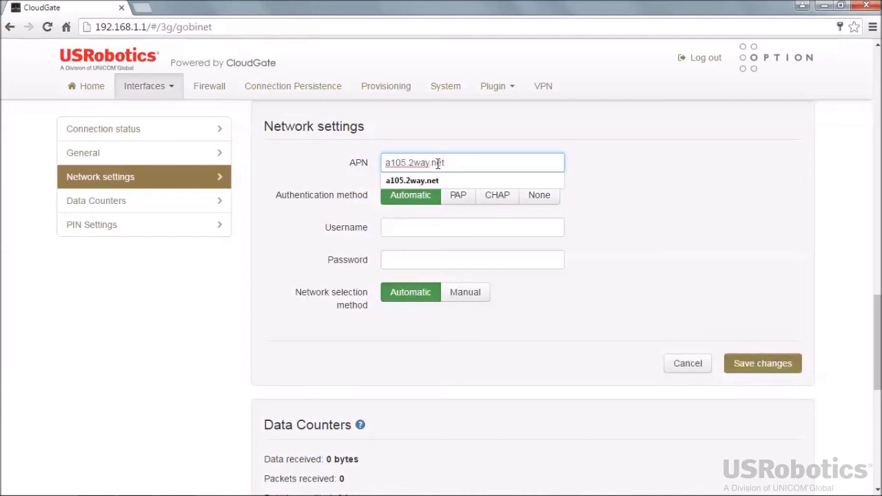
key("Tab")
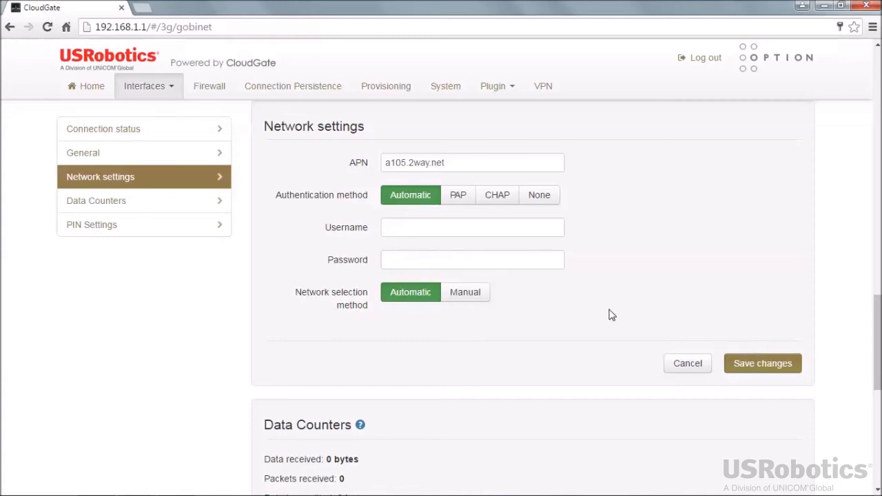
Step: Save the a105.2way.net APN setting, then return to the Home page
left_click(749, 371)
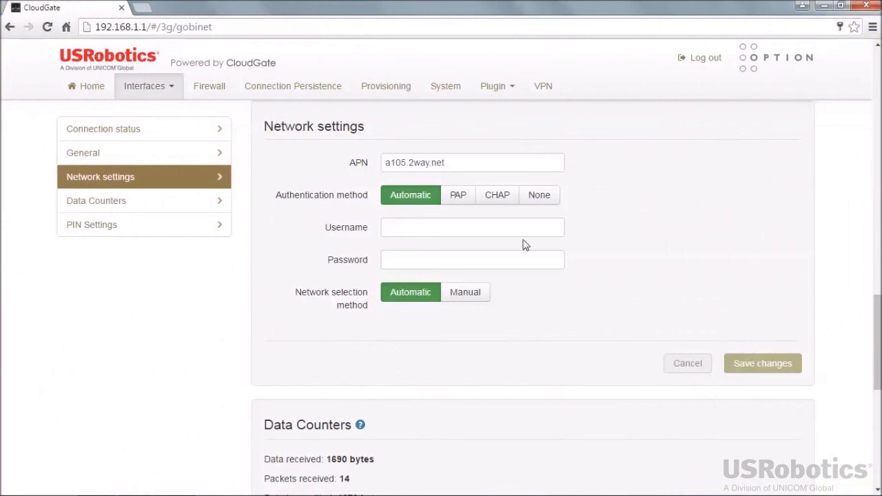
left_click(93, 89)
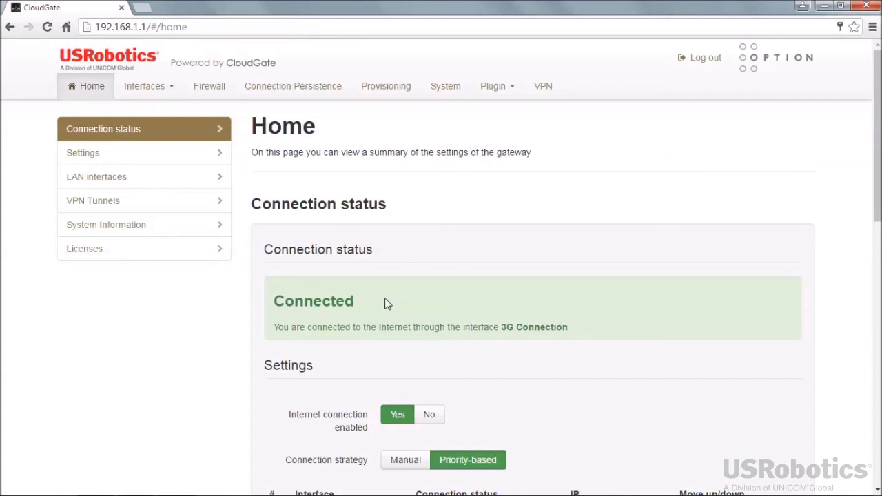
Step: Open the Connection Persistence settings after checking the Home page shows Connected via 3G
left_click(294, 92)
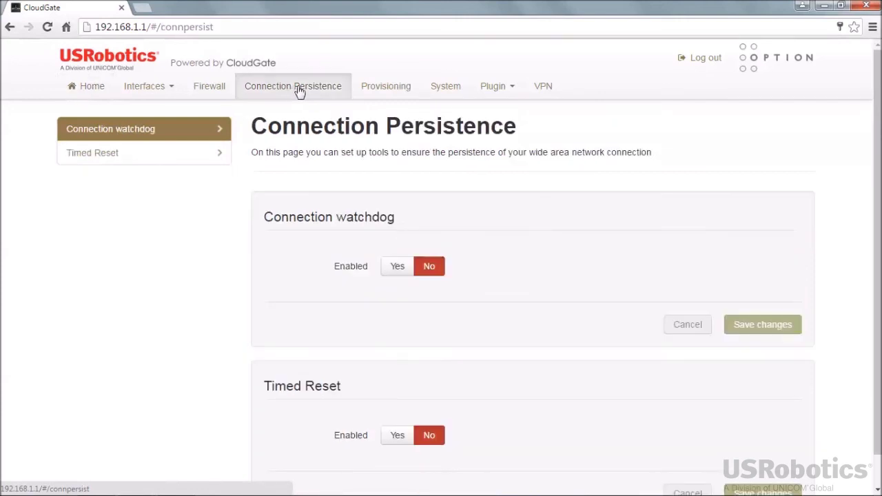